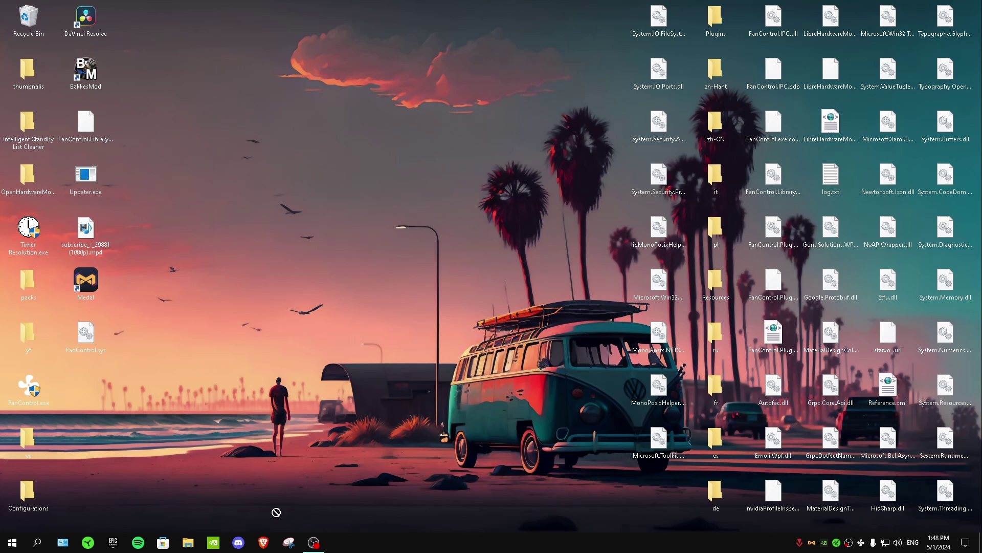
Step: Search 'medaltv' in Brave and download MedalSetup.exe from medal.tv to the Desktop
left_click(265, 542)
type("m")
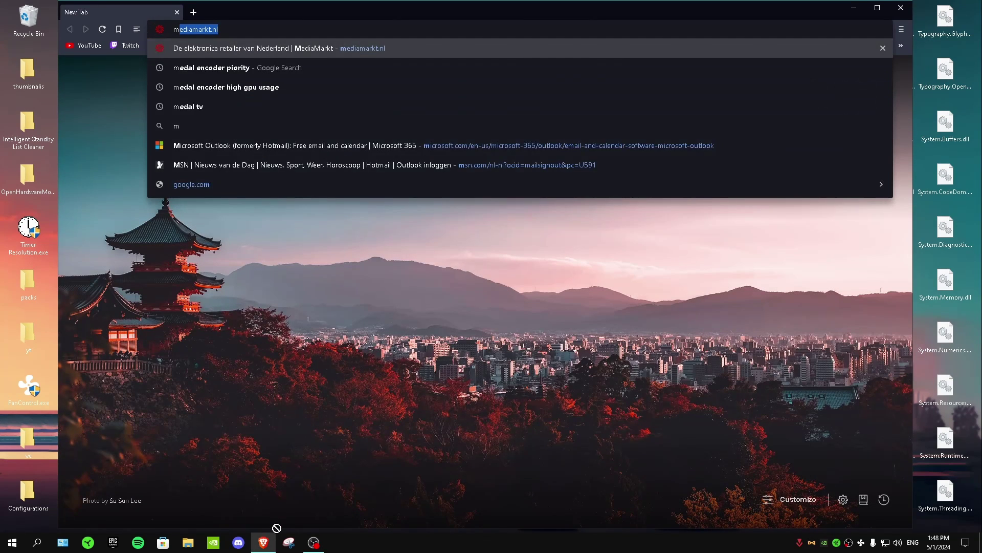
type("edaltv")
key("Return")
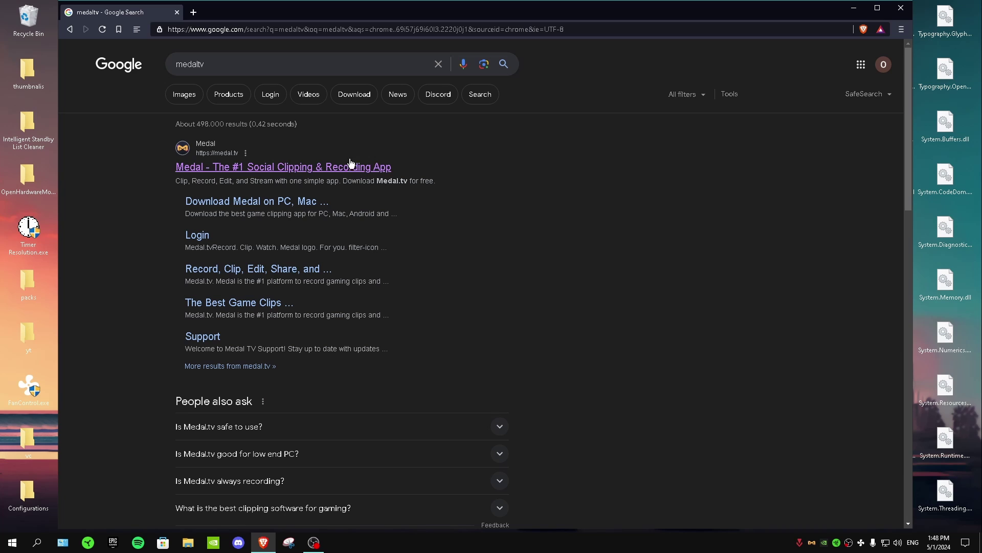
left_click(237, 173)
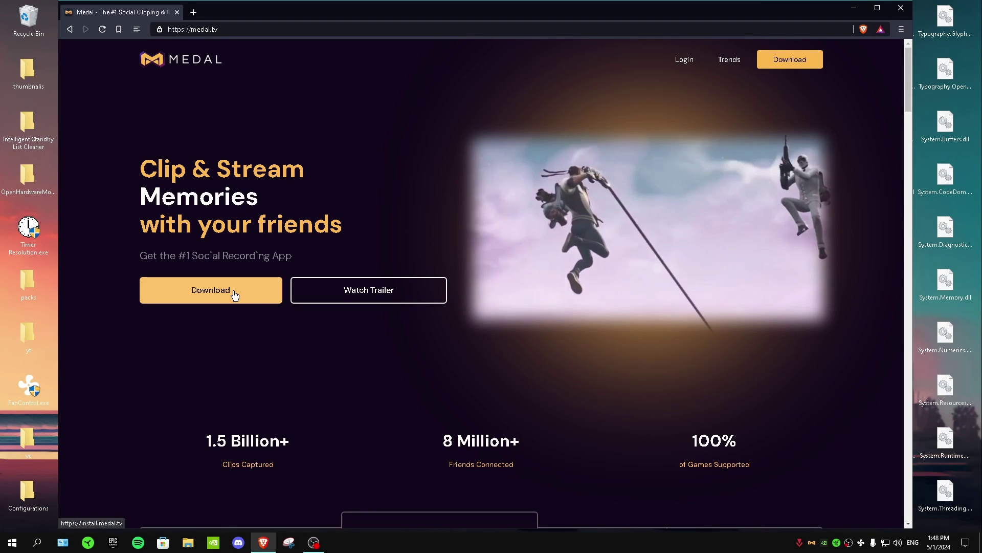
left_click(235, 295)
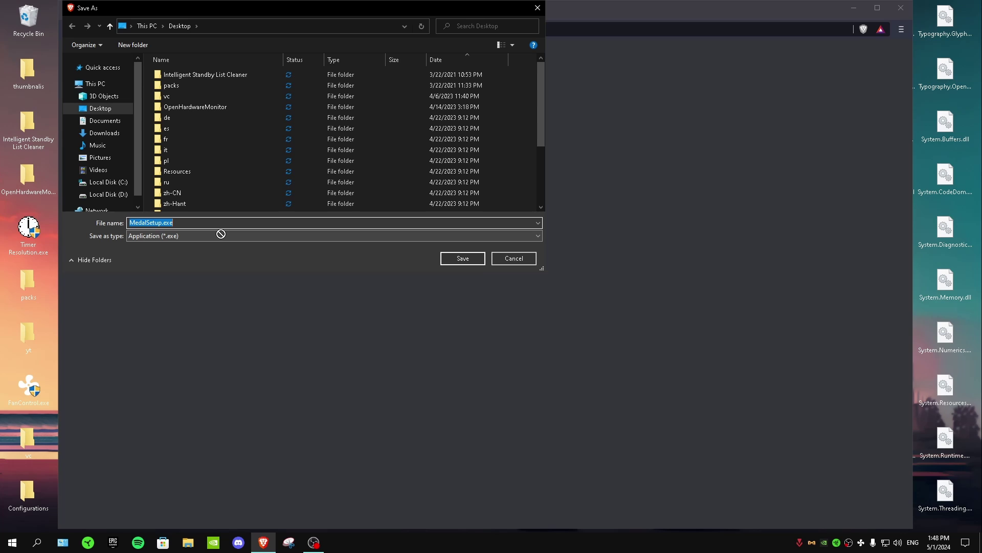
key("super+d")
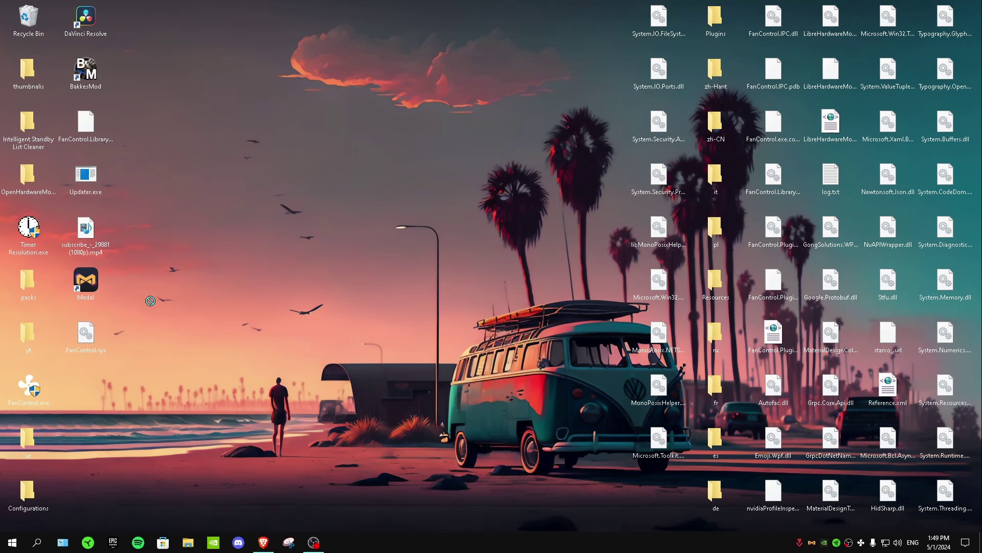
Step: Launch Medal from the Desktop so its Top 10 and trending clips feed appears
left_click_drag(86, 282, 307, 230)
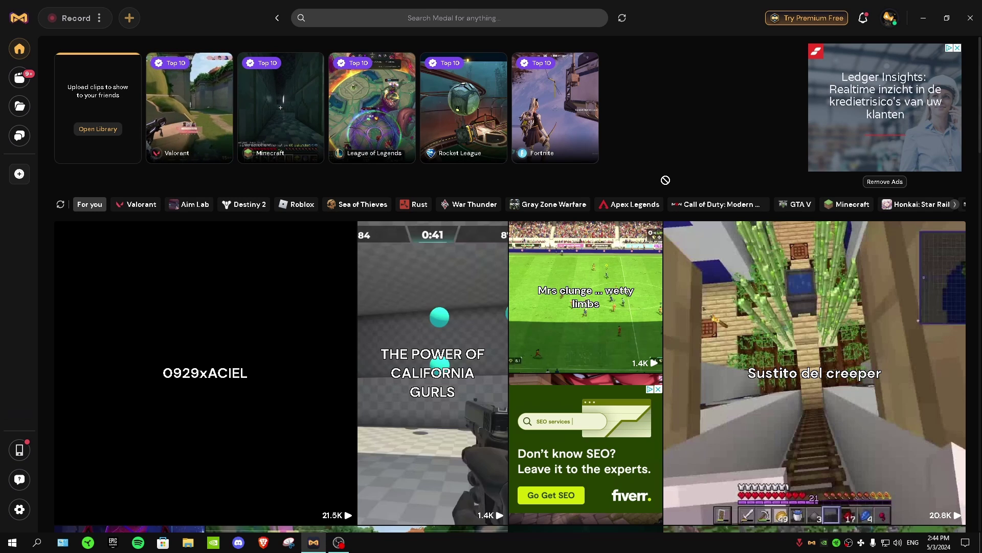
Step: Check the profile menu, then scroll through the home feed
left_click(887, 18)
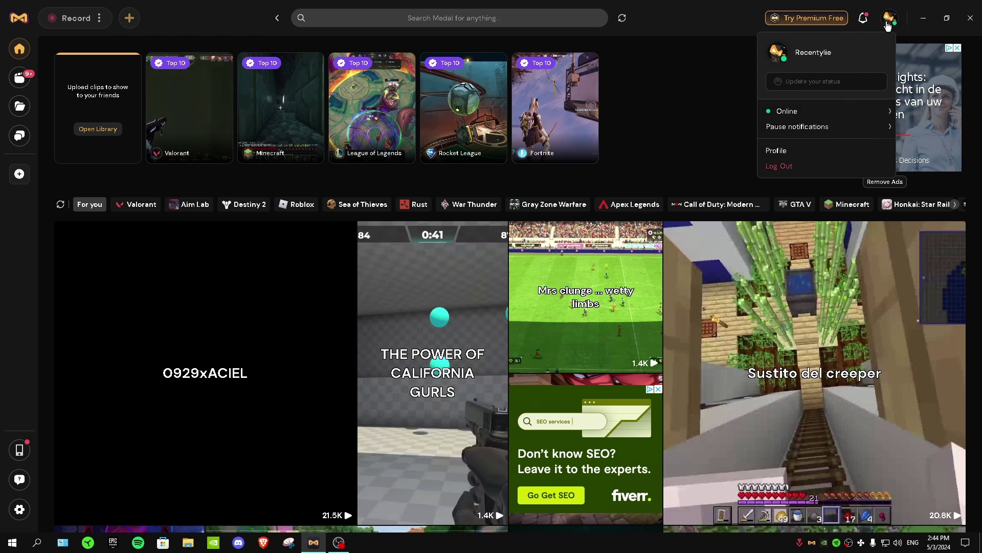
left_click(700, 122)
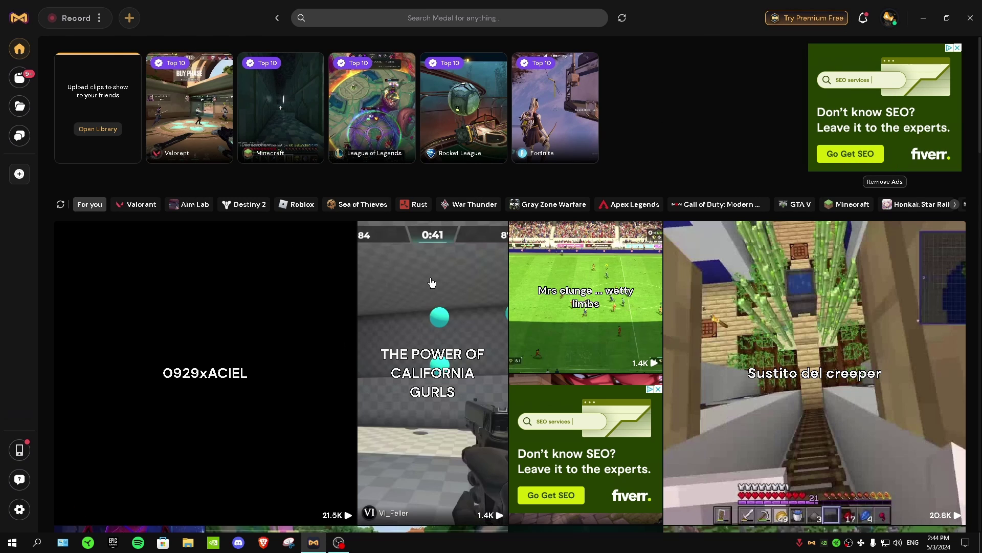
scroll(440, 287, "down", 2)
scroll(461, 278, "up", 1)
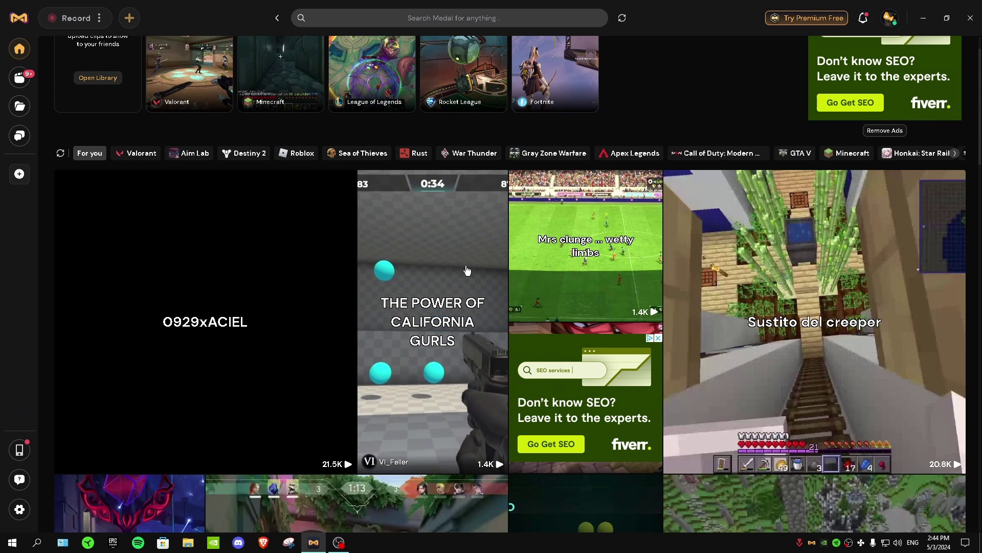
scroll(481, 251, "up", 1)
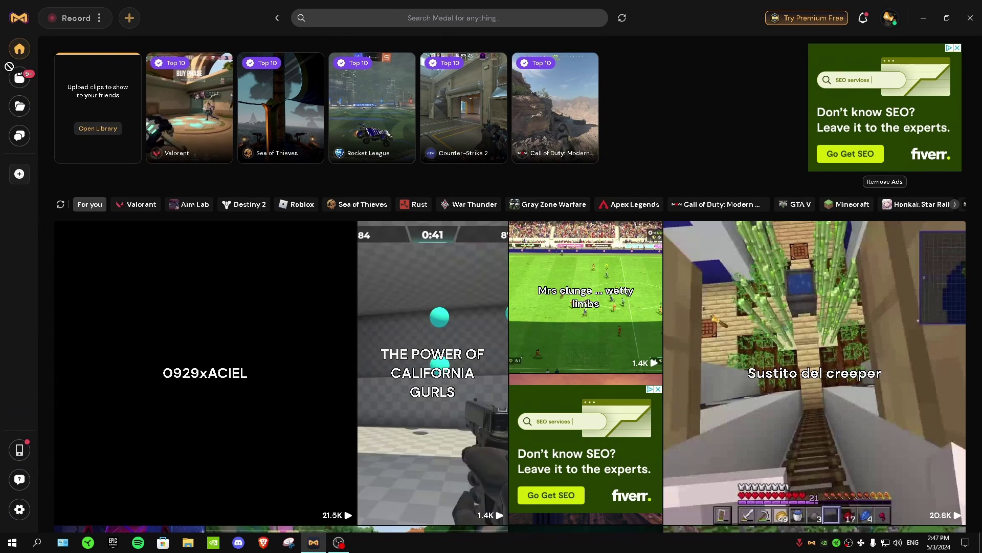
Step: Browse the Library's saved clips, including the playable Valorant clips
left_click(22, 77)
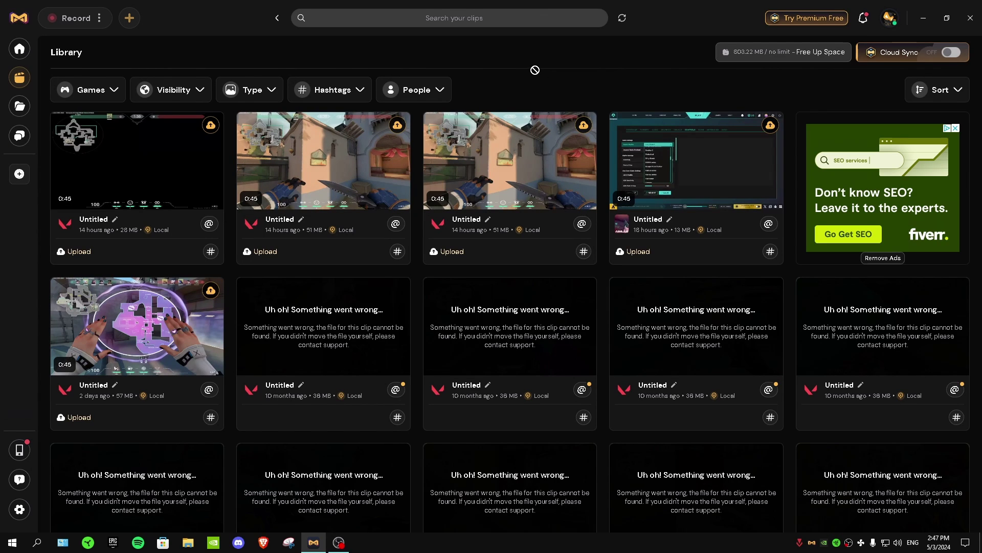
scroll(430, 285, "down", 3)
scroll(512, 234, "down", 1)
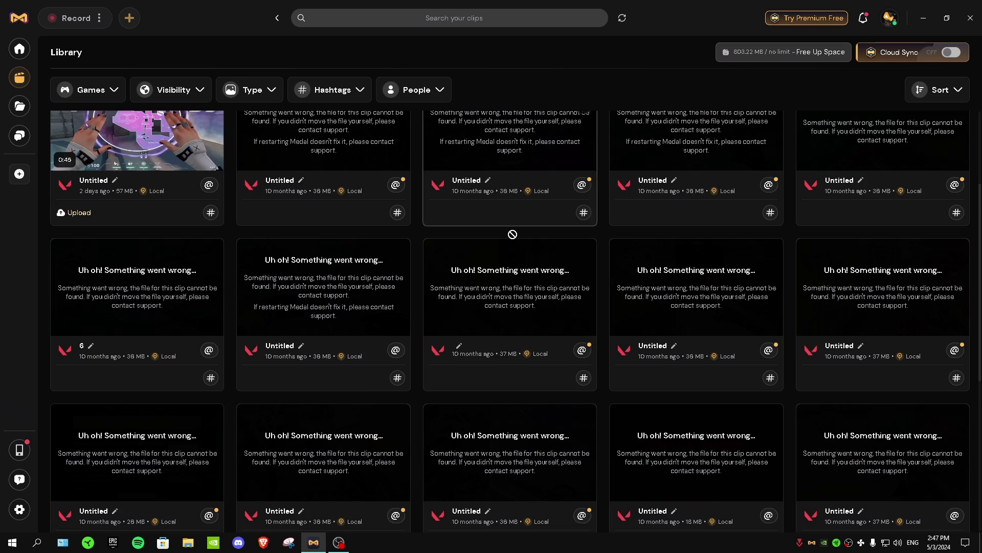
mouse_move(404, 268)
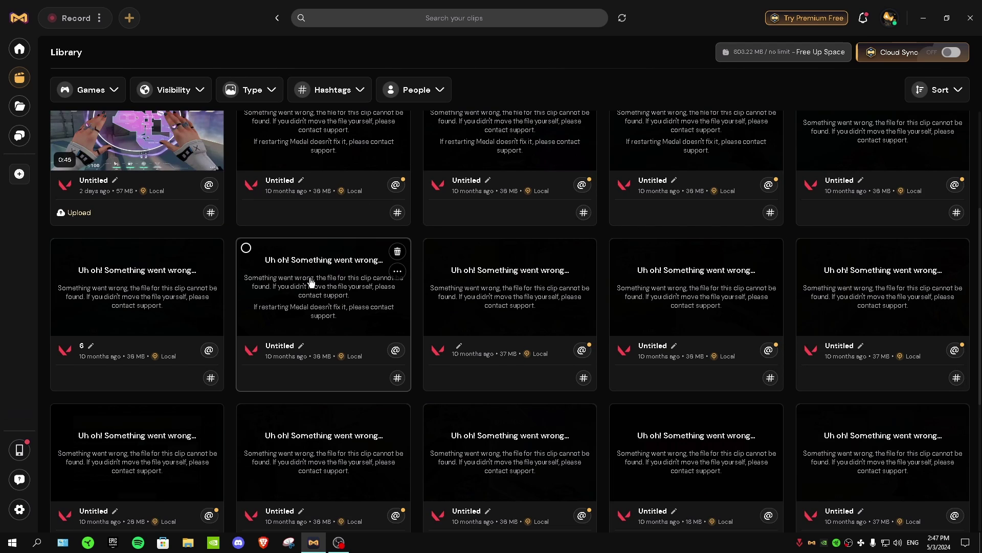
scroll(481, 169, "up", 3)
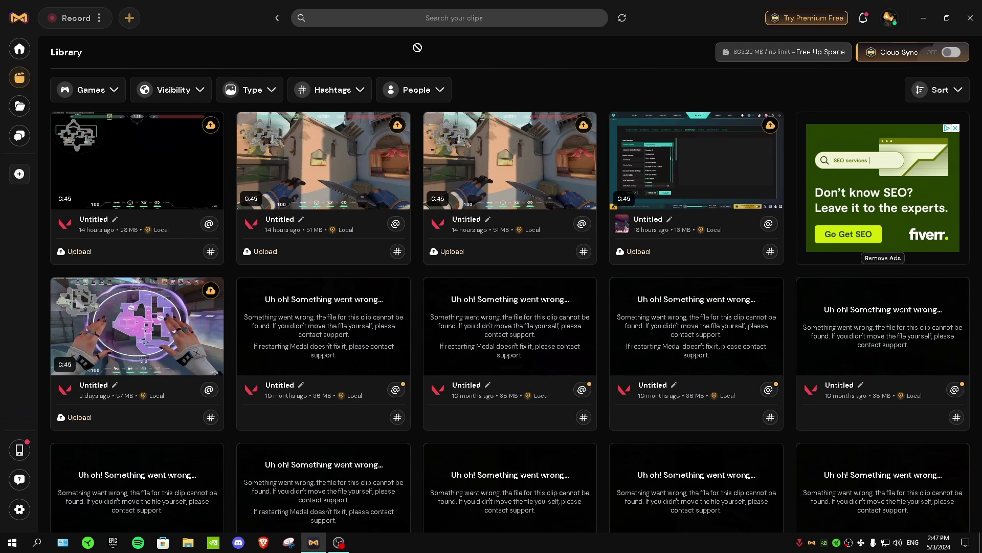
Step: Show the Audio & Camera settings, with all PC audio recorded and microphone input on
left_click(18, 510)
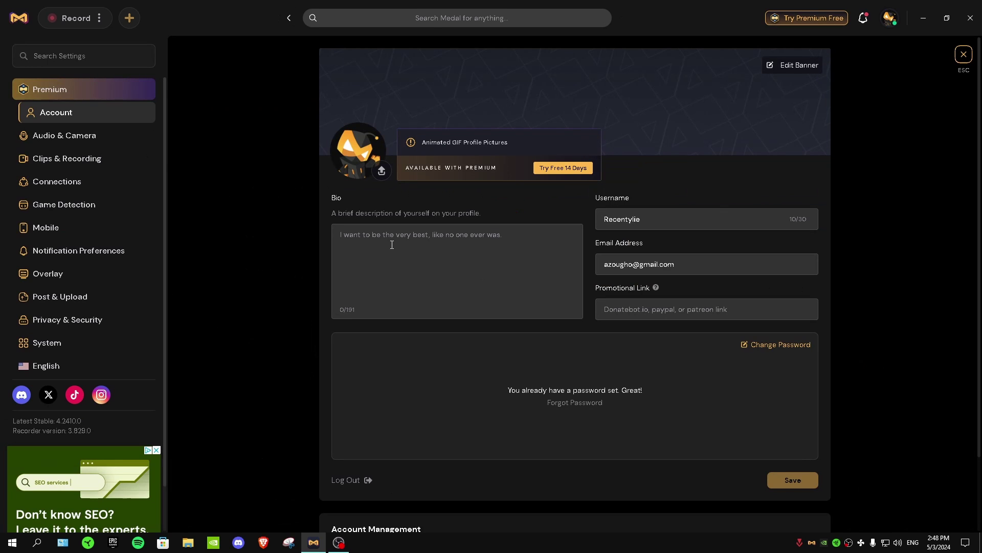
left_click(94, 134)
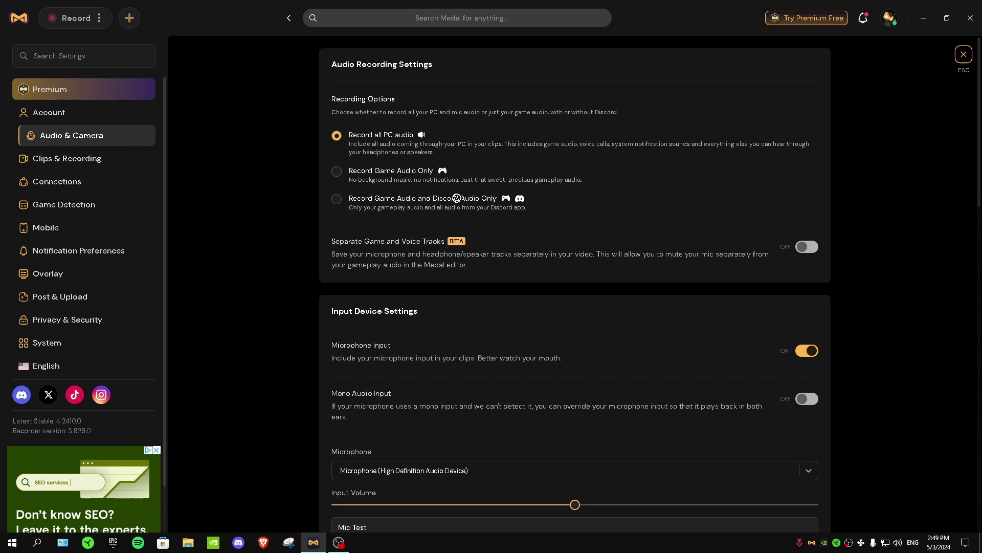
scroll(431, 216, "down", 1)
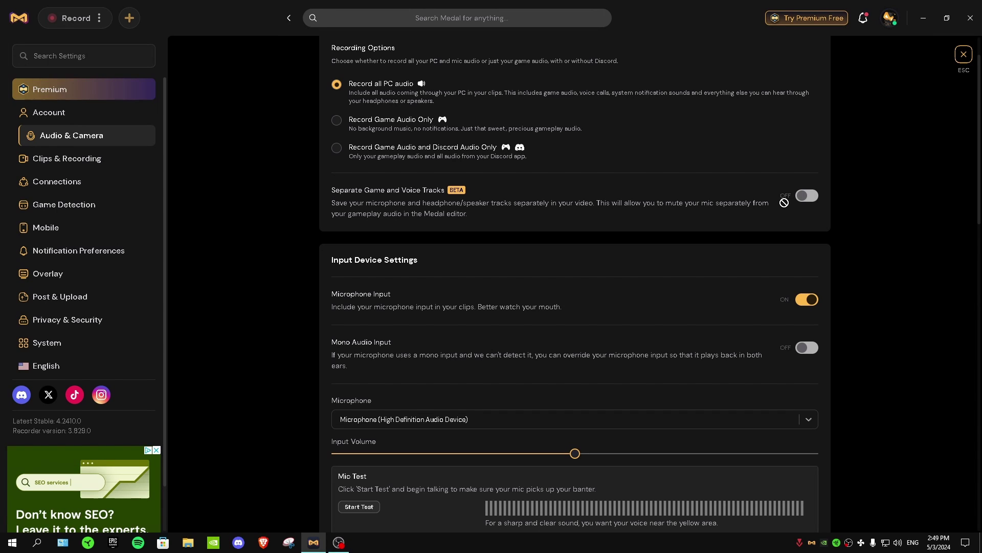
scroll(460, 174, "down", 3)
scroll(373, 239, "up", 1)
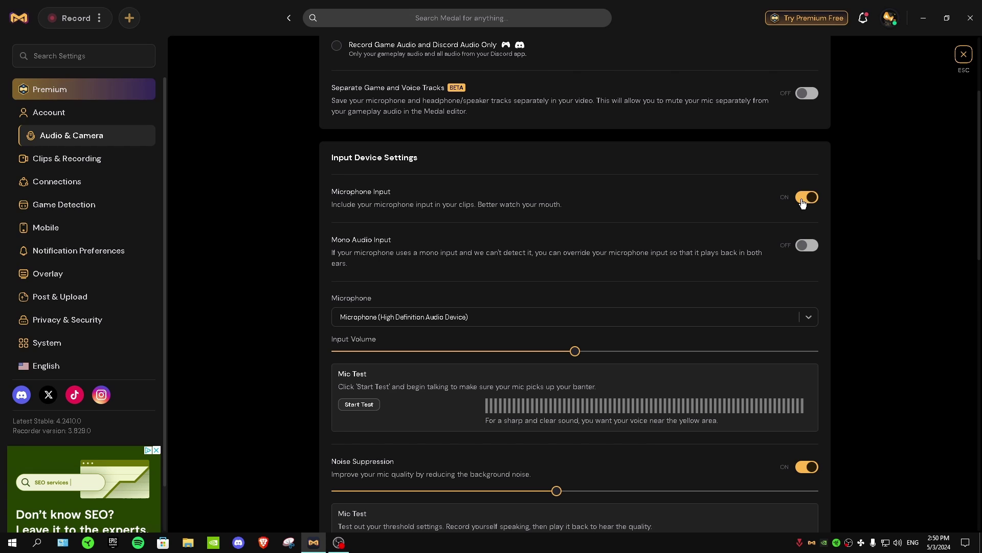
scroll(804, 204, "up", 3)
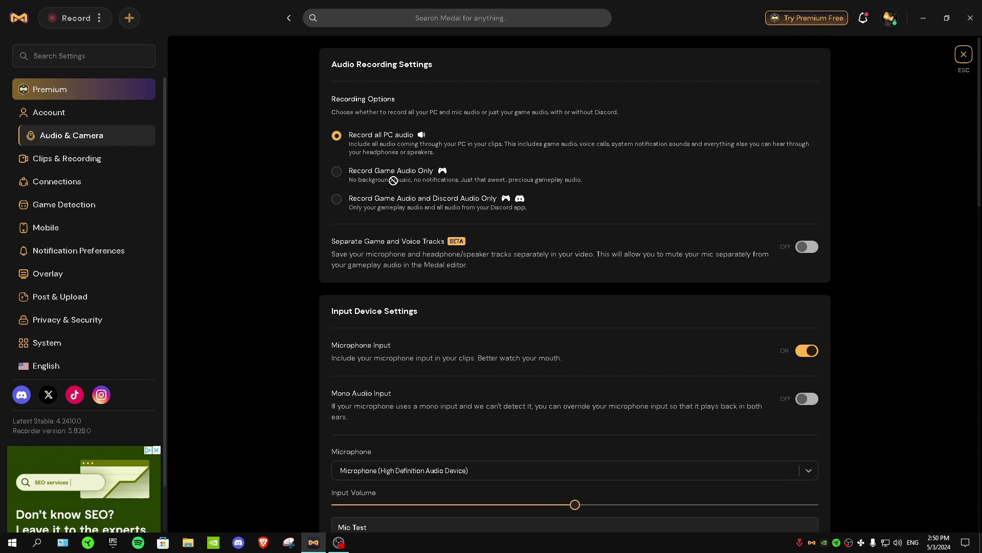
scroll(423, 177, "down", 3)
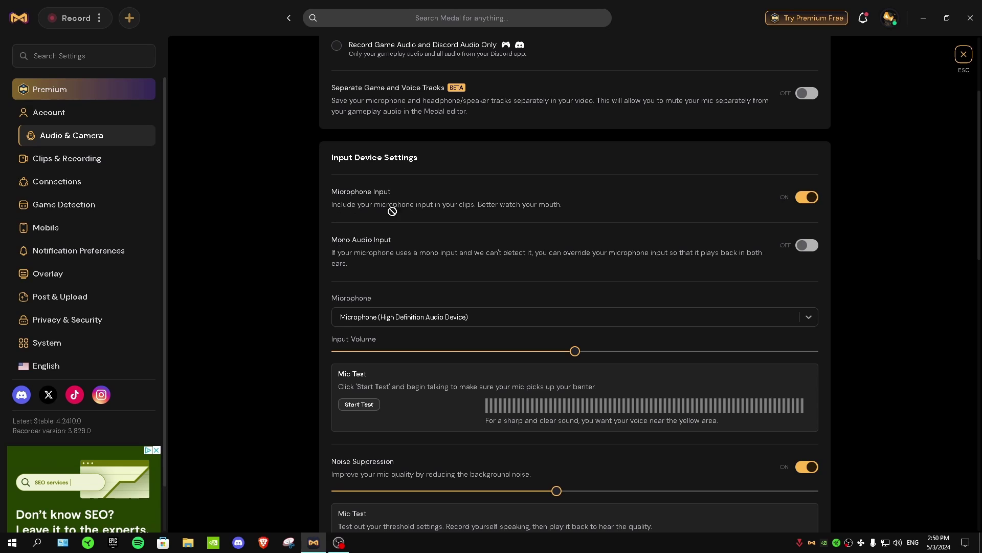
scroll(417, 188, "up", 3)
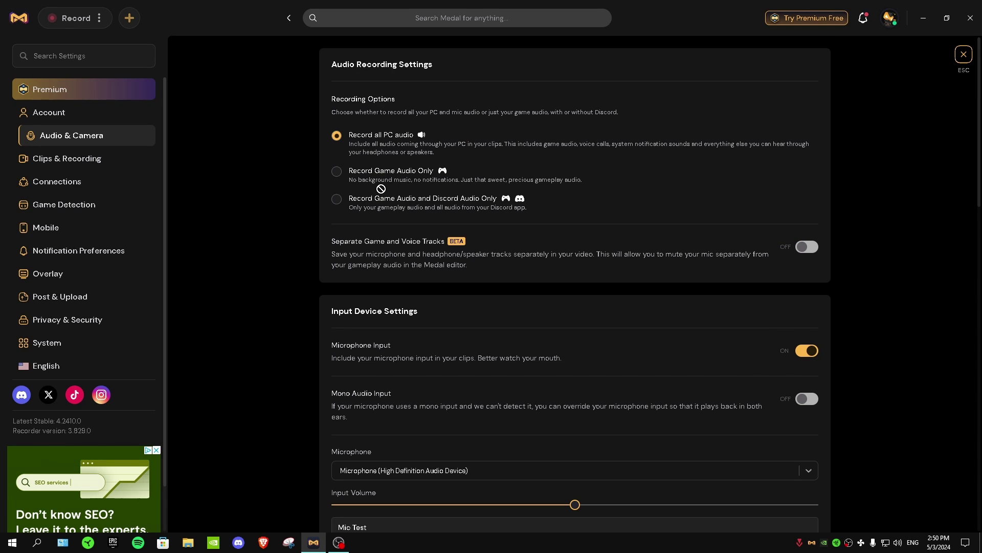
scroll(383, 184, "down", 3)
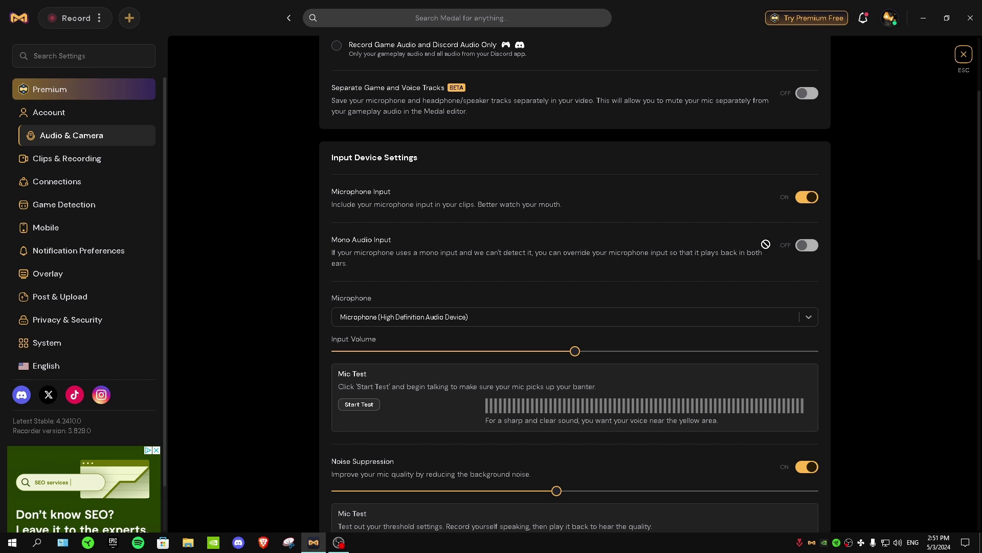
scroll(799, 263, "down", 2)
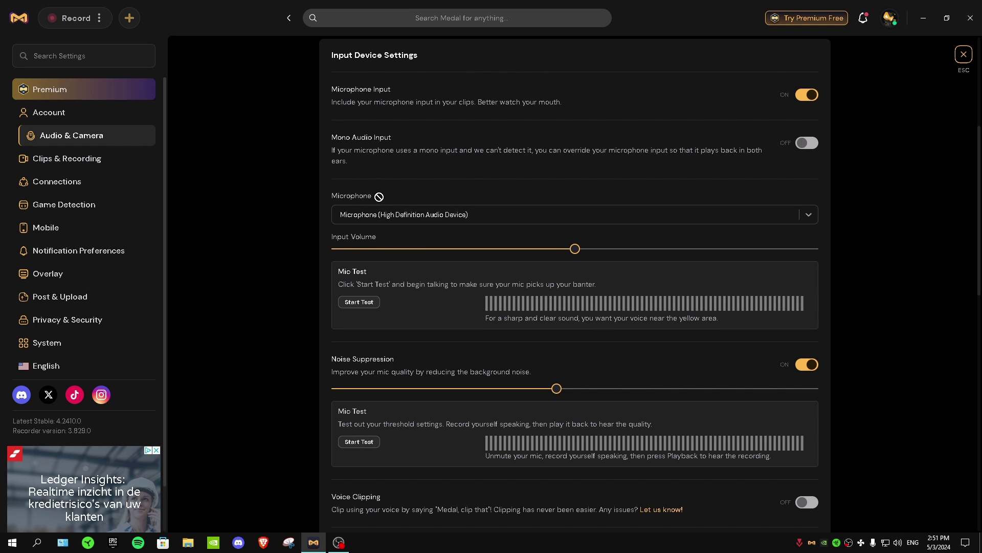
scroll(371, 205, "down", 1)
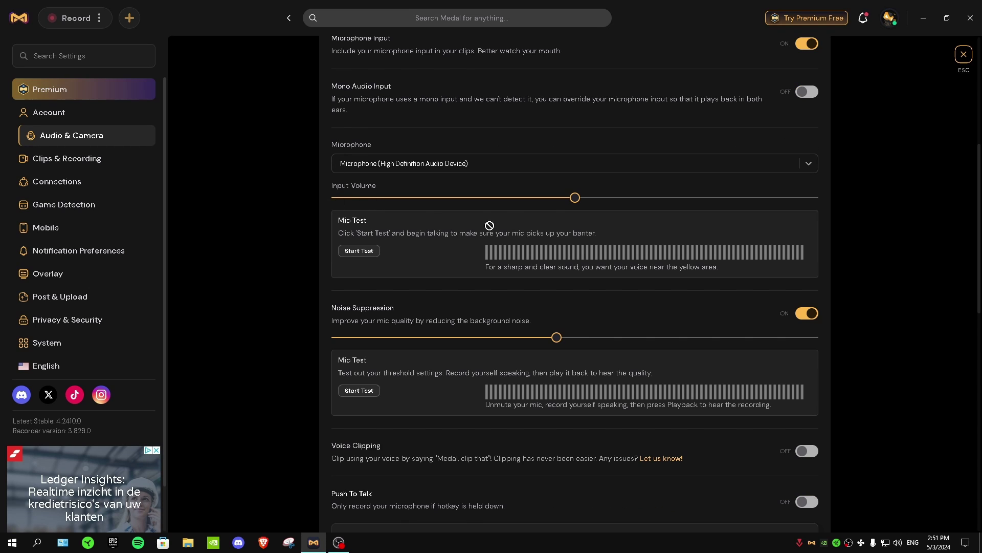
scroll(505, 215, "down", 2)
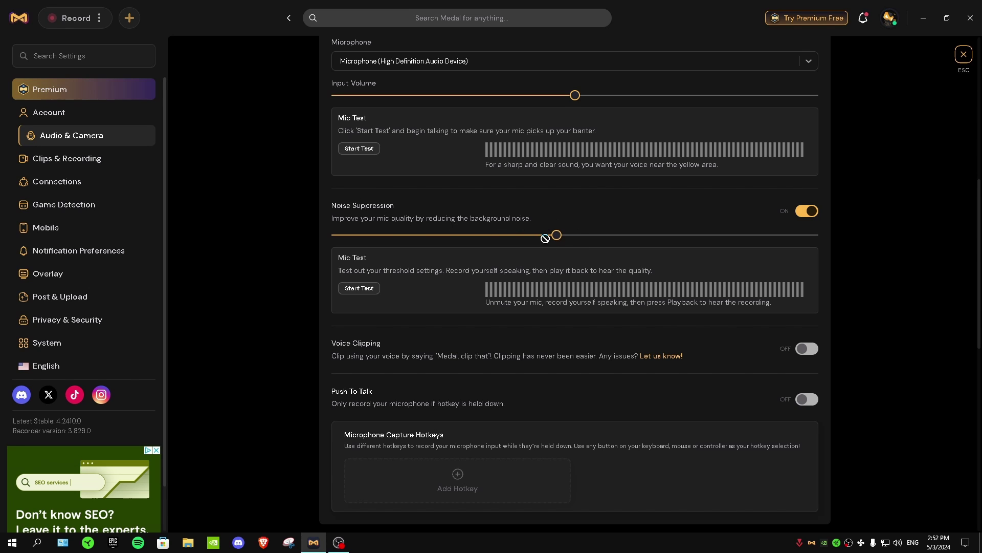
scroll(545, 239, "down", 2)
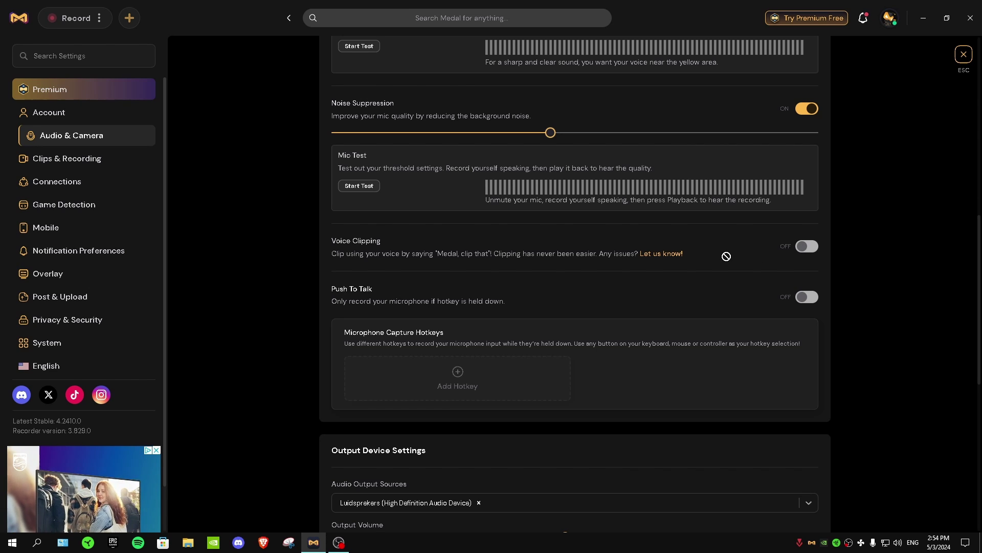
scroll(766, 263, "down", 5)
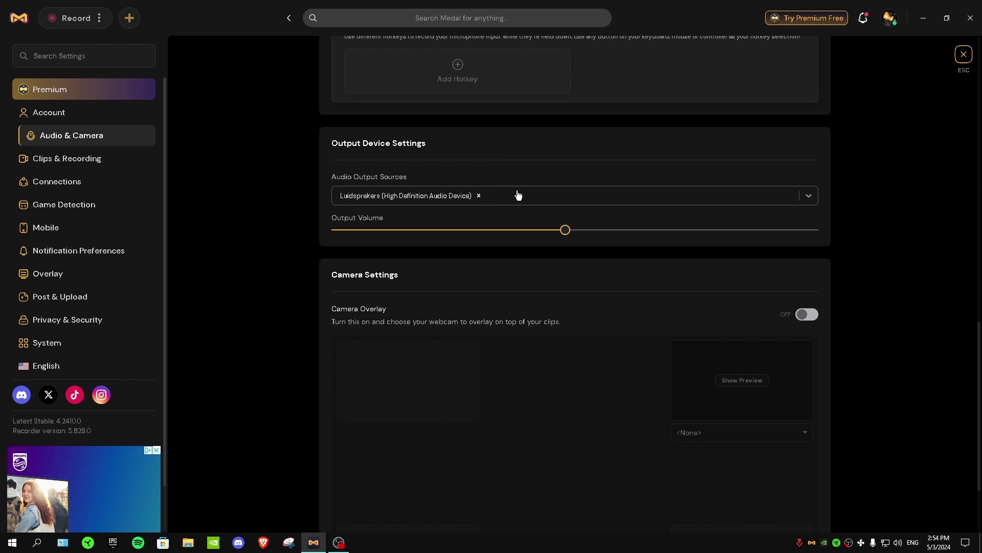
scroll(569, 289, "down", 1)
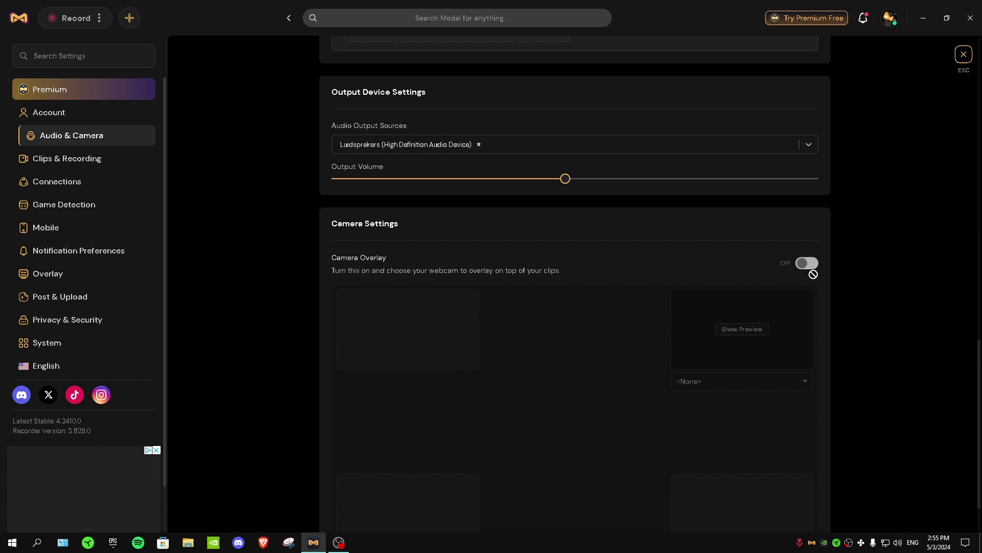
scroll(269, 205, "up", 1)
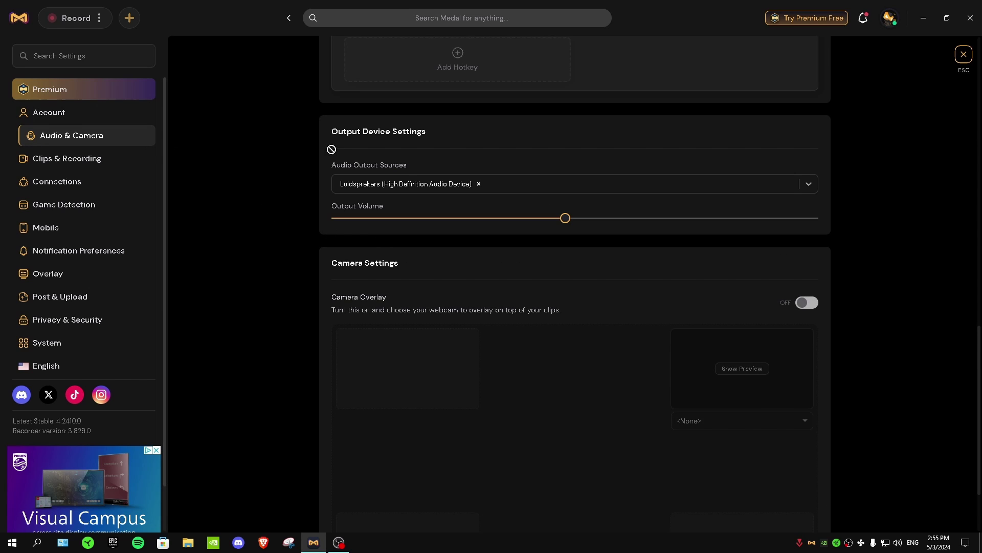
left_click(97, 159)
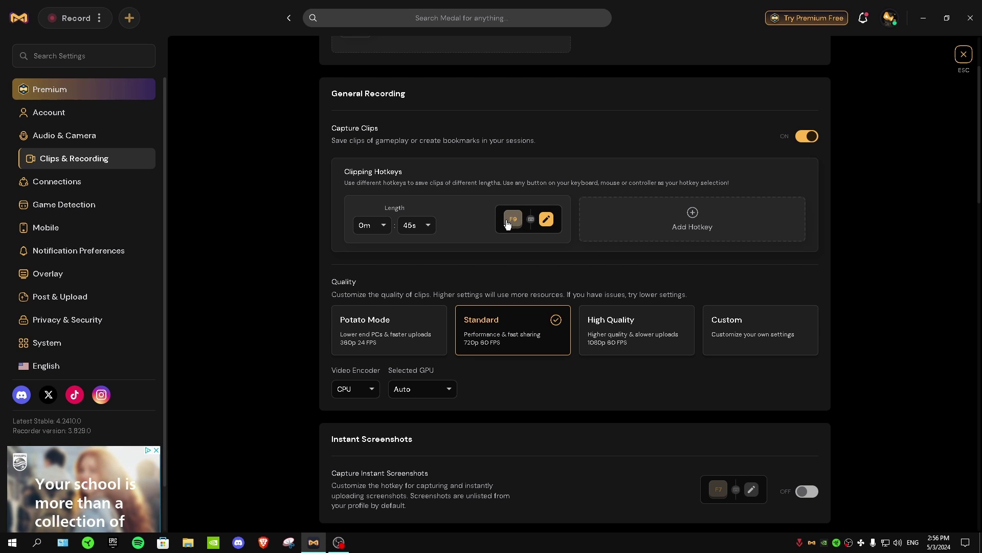
left_click(417, 226)
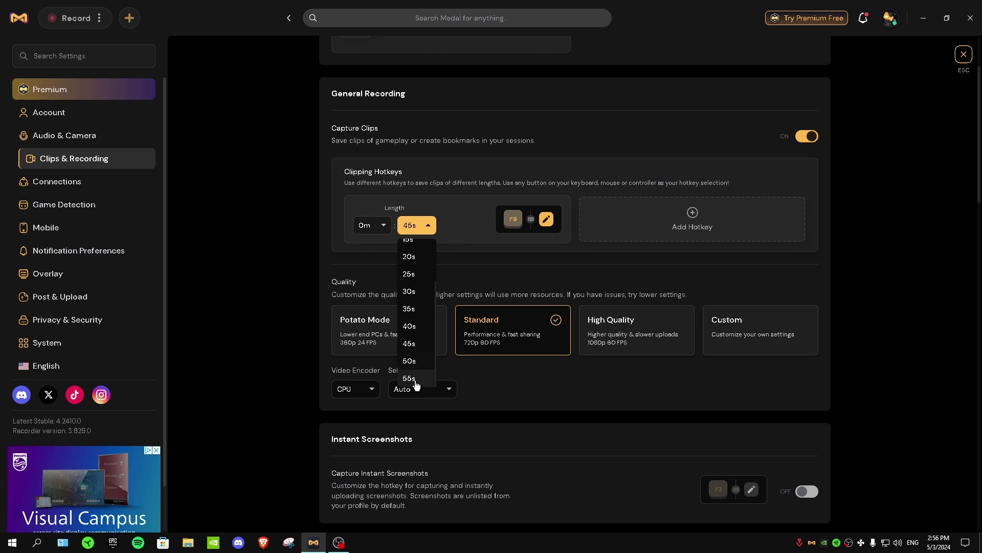
left_click(373, 236)
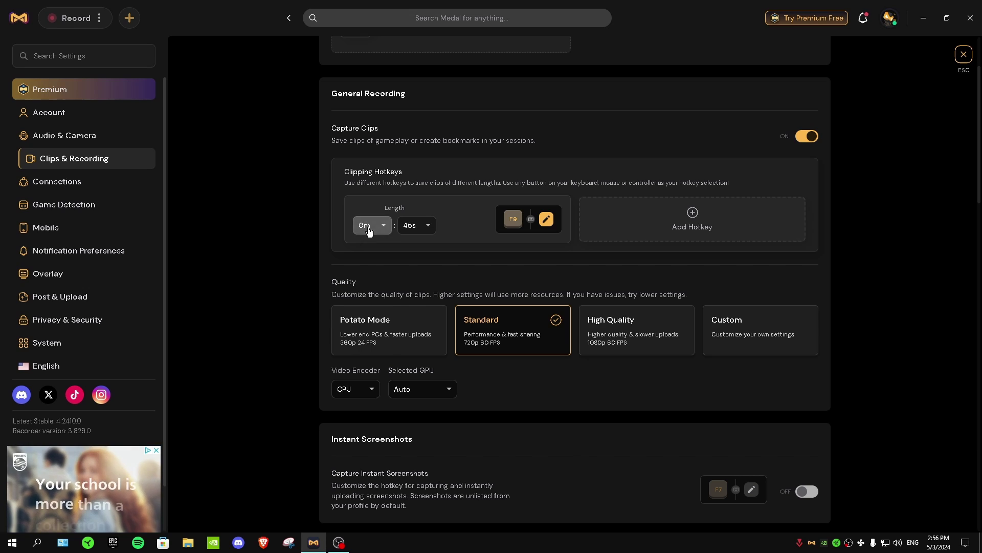
left_click(368, 226)
scroll(370, 312, "down", 5)
scroll(368, 312, "up", 5)
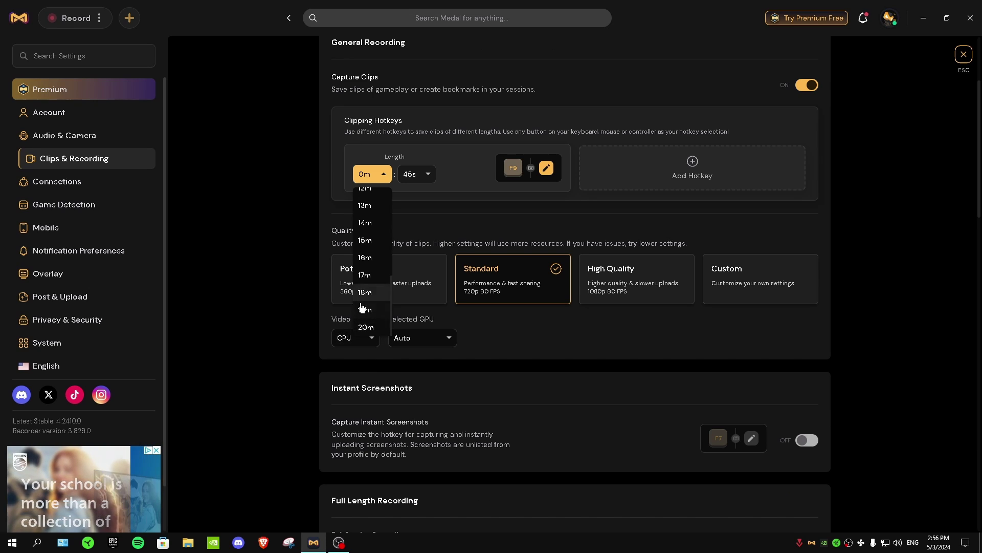
left_click(438, 182)
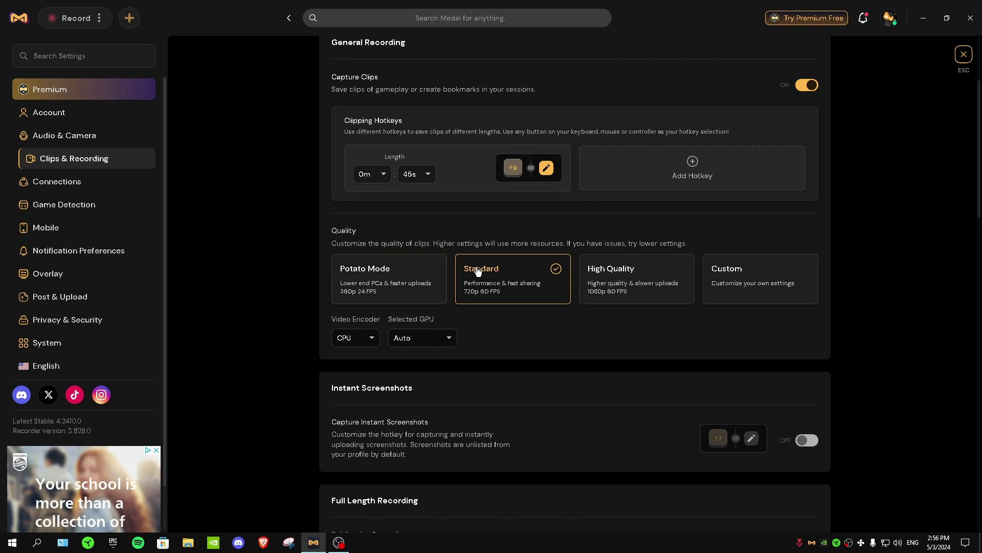
scroll(419, 299, "up", 2)
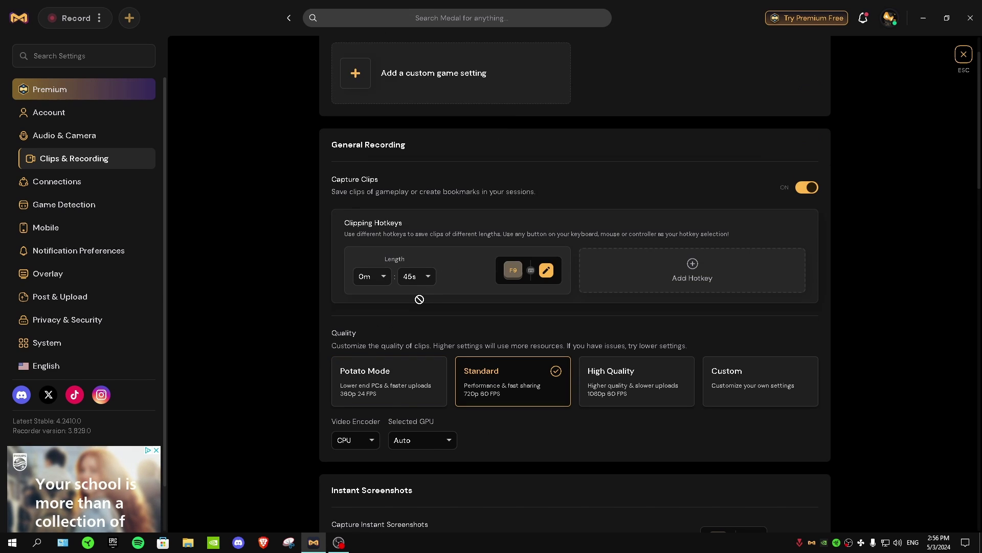
left_click(380, 278)
scroll(376, 324, "down", 3)
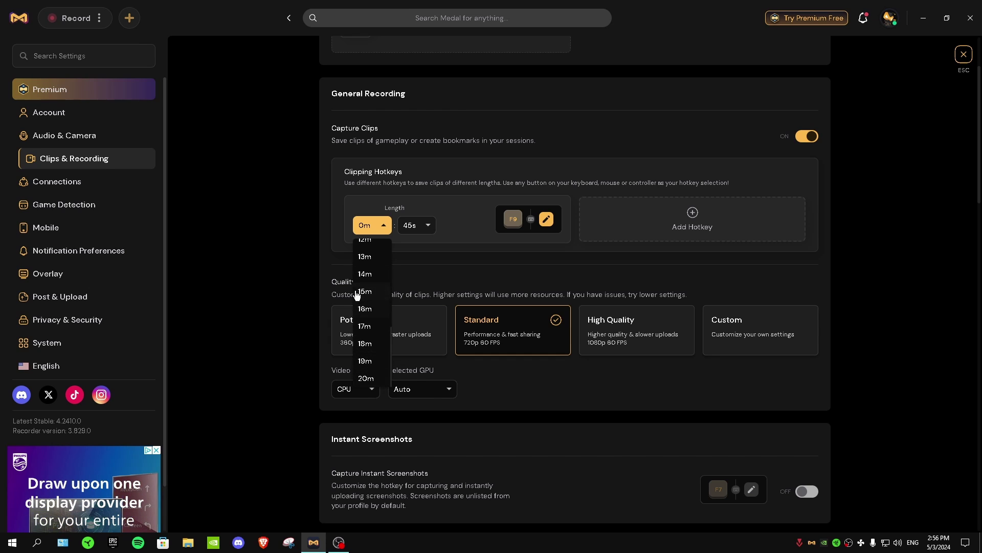
left_click(405, 240)
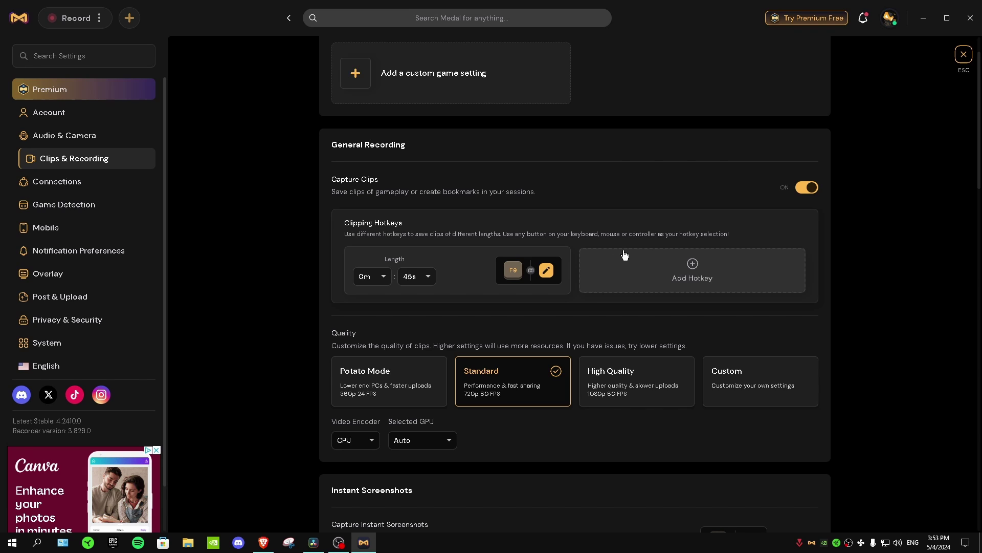
Step: Add a second clipping hotkey on G with a custom 10m : 00s clip length
left_click(693, 277)
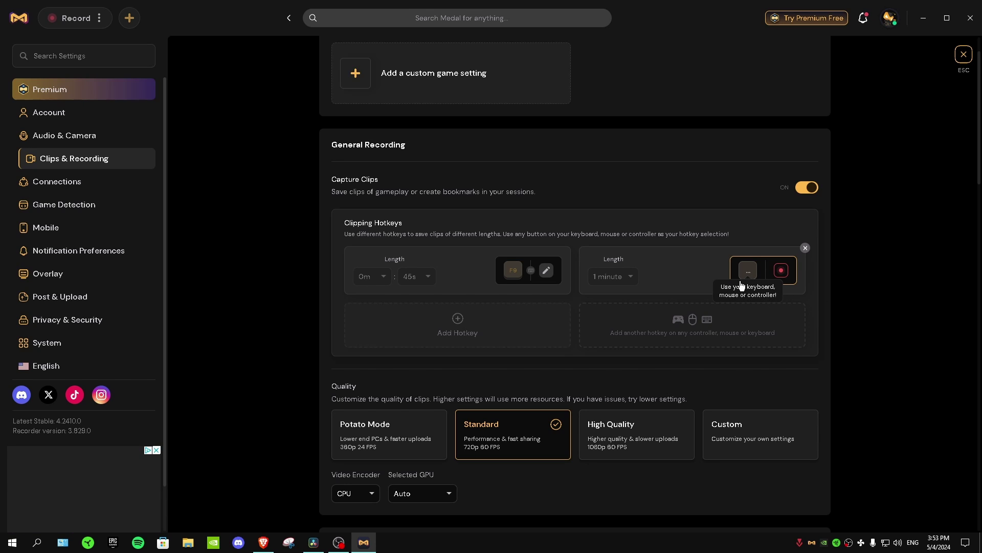
key("g")
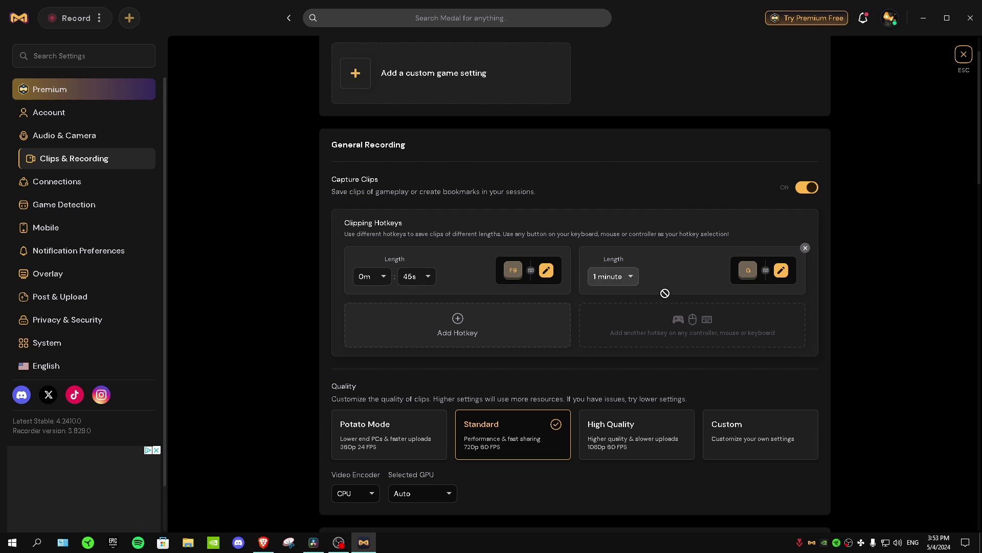
left_click(604, 277)
scroll(624, 348, "down", 1)
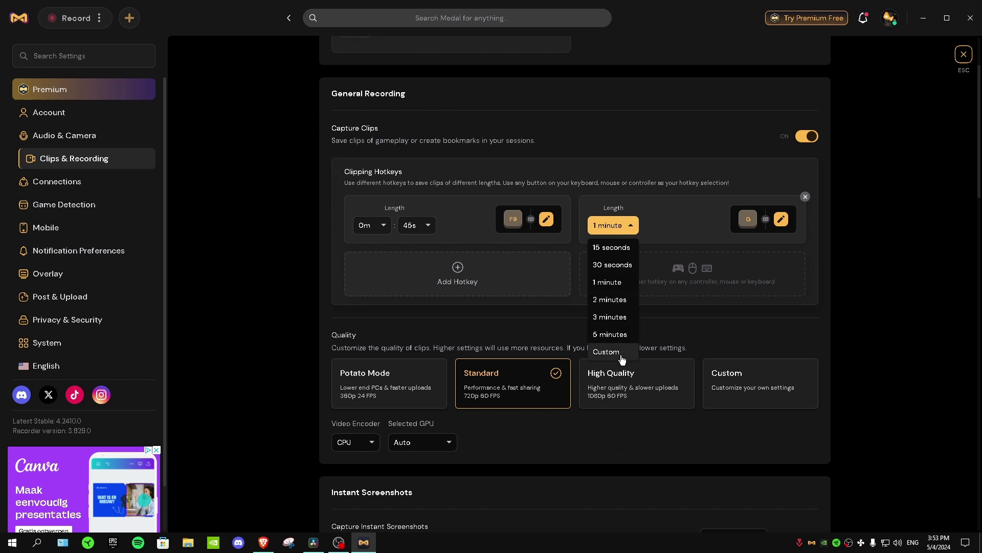
left_click(612, 350)
left_click(609, 422)
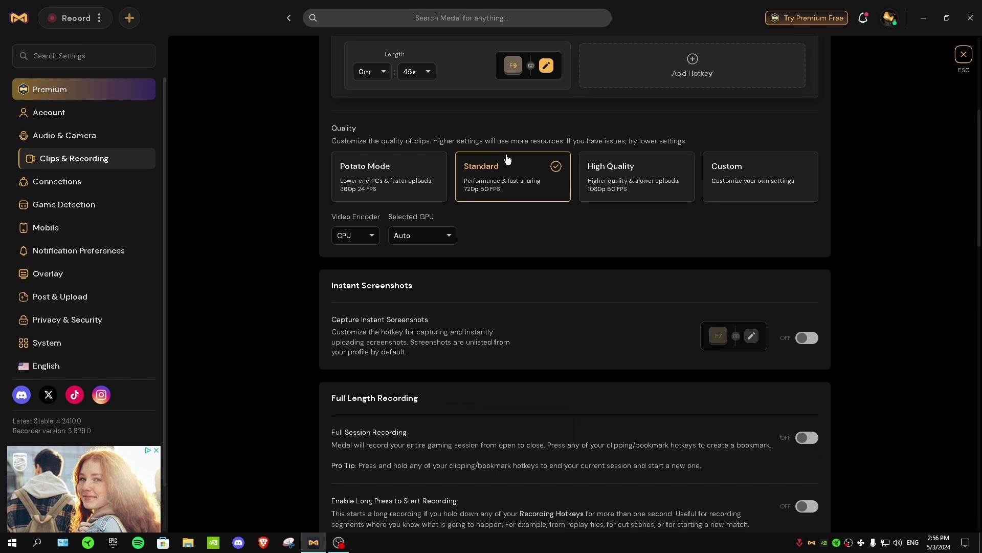
scroll(389, 202, "up", 1)
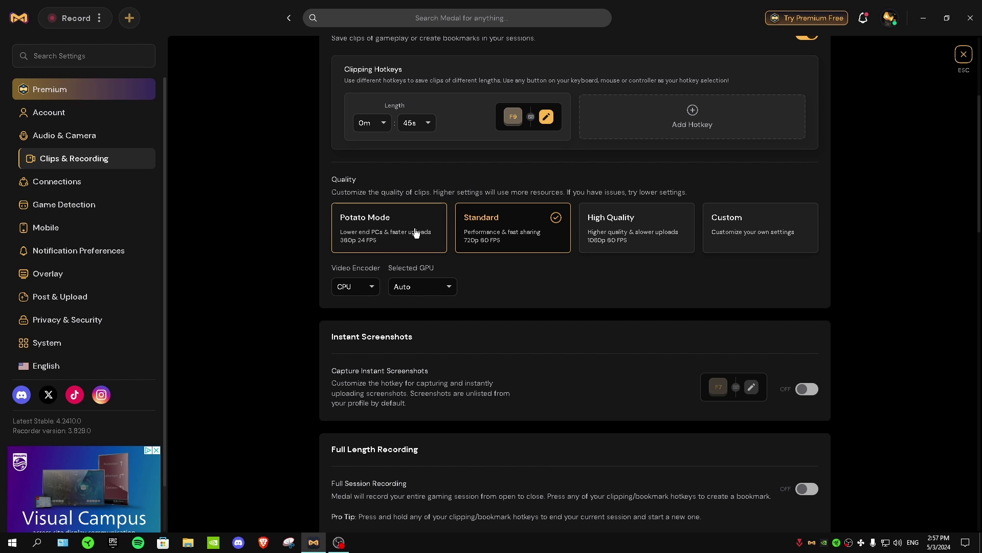
left_click(781, 232)
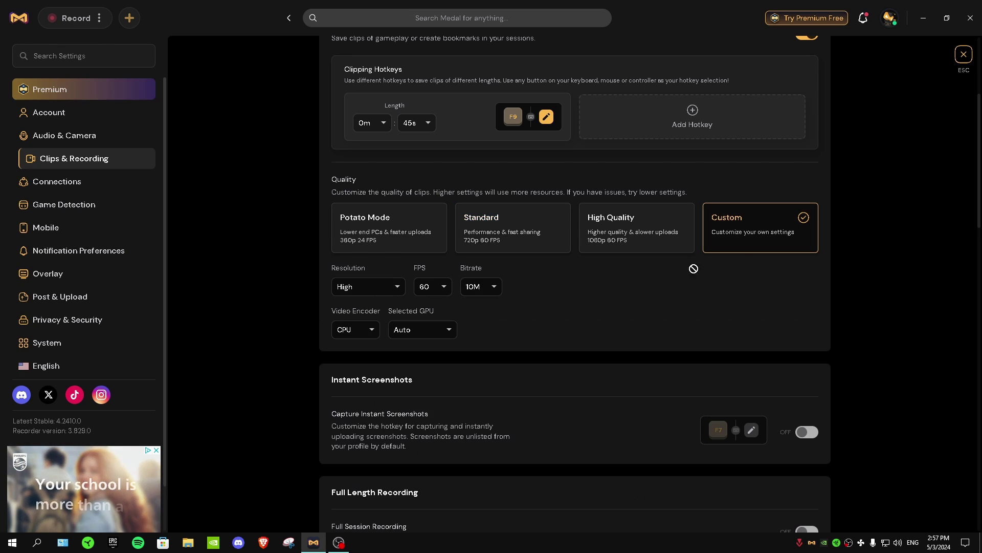
left_click(352, 292)
left_click(377, 307)
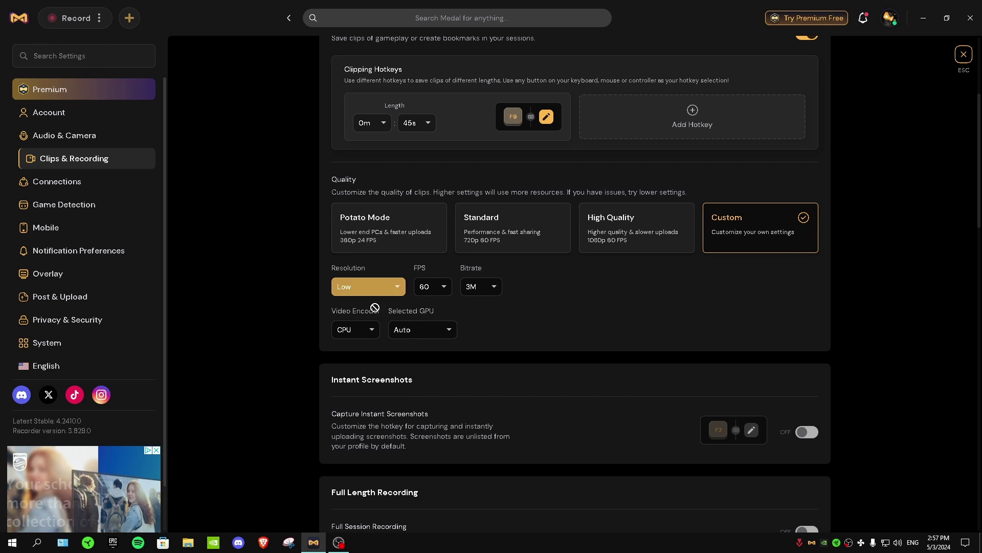
left_click(492, 286)
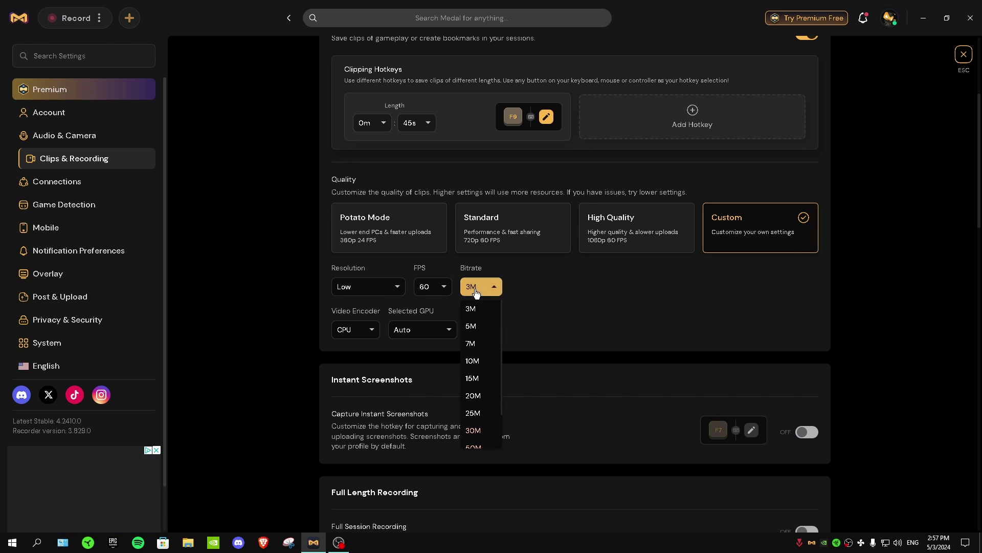
left_click(485, 379)
left_click(496, 285)
left_click(515, 240)
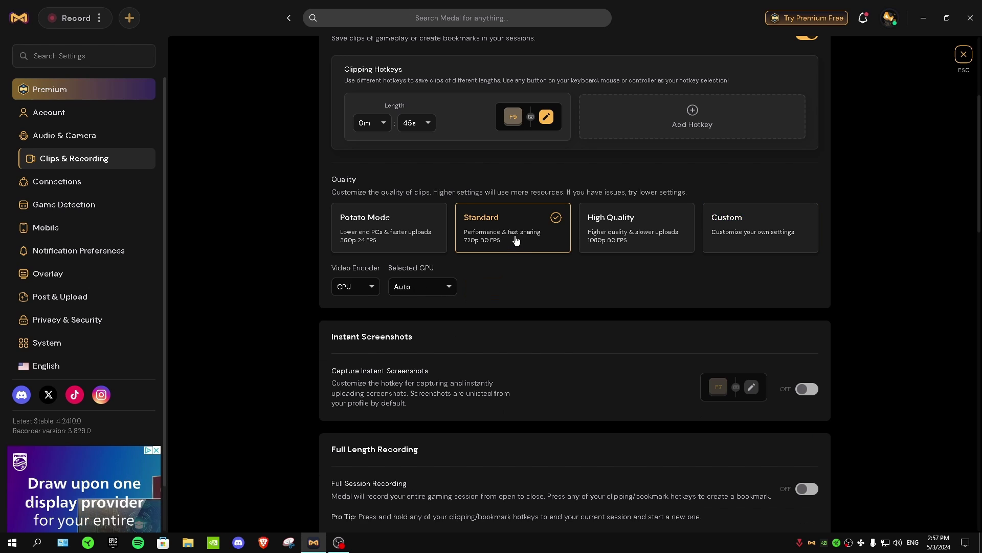
scroll(494, 240, "down", 1)
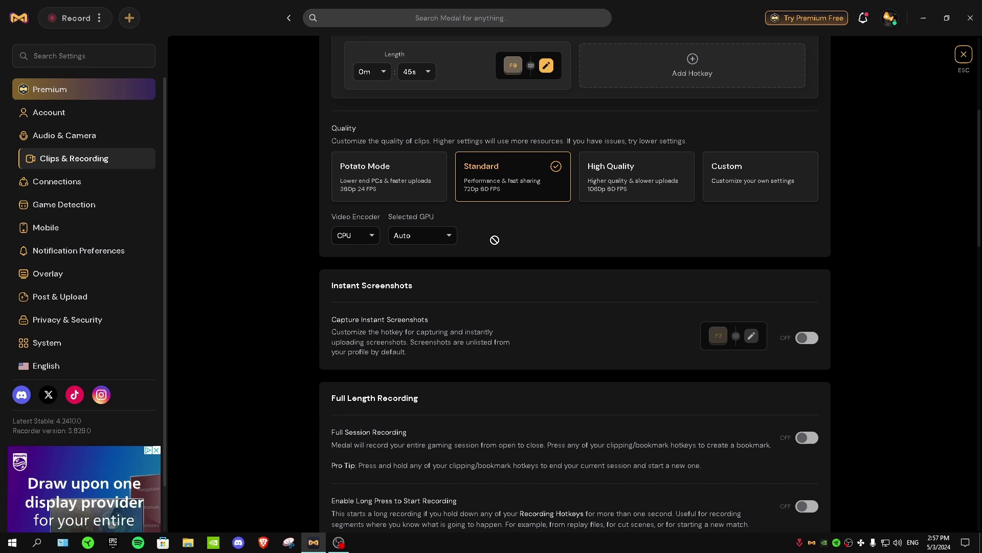
Step: Switch the video encoder to GPU on the NVIDIA GeForce GTX 1650, checking usage in Task Manager
left_click(367, 242)
left_click(360, 259)
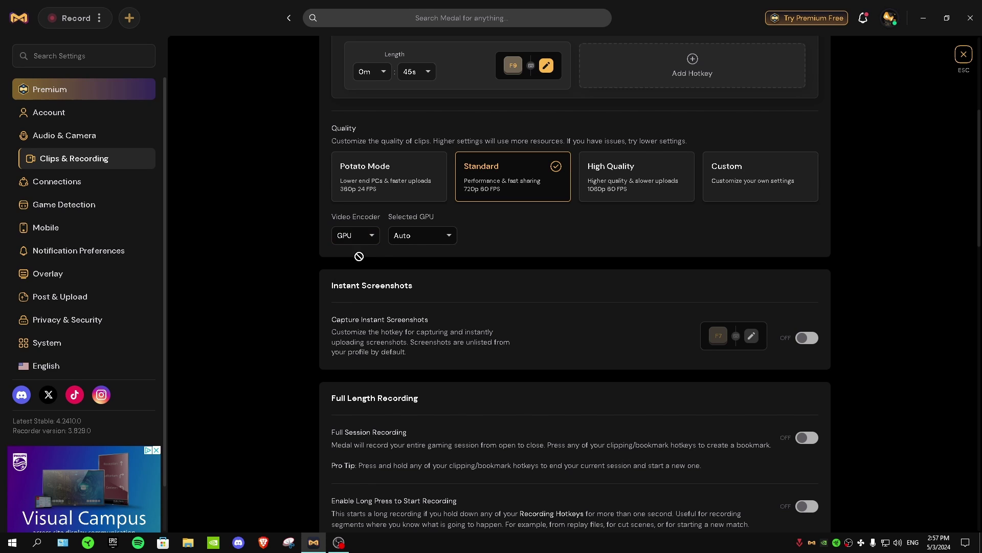
left_click(393, 237)
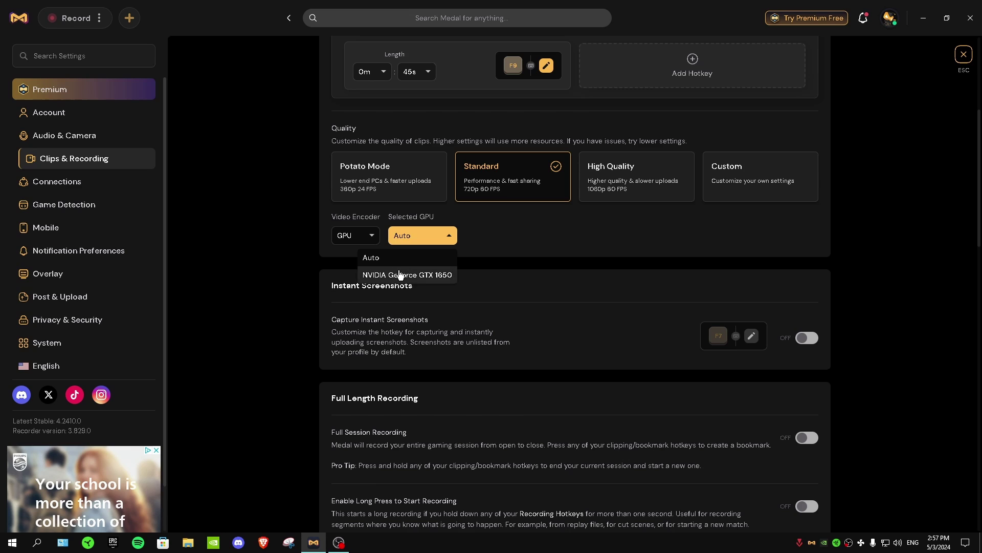
left_click(376, 274)
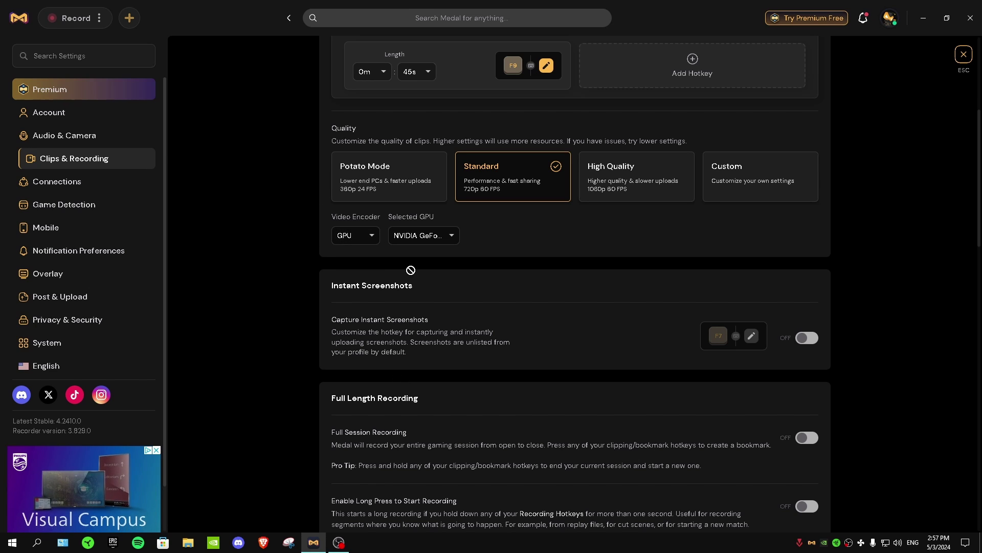
key("ctrl+shift+Escape")
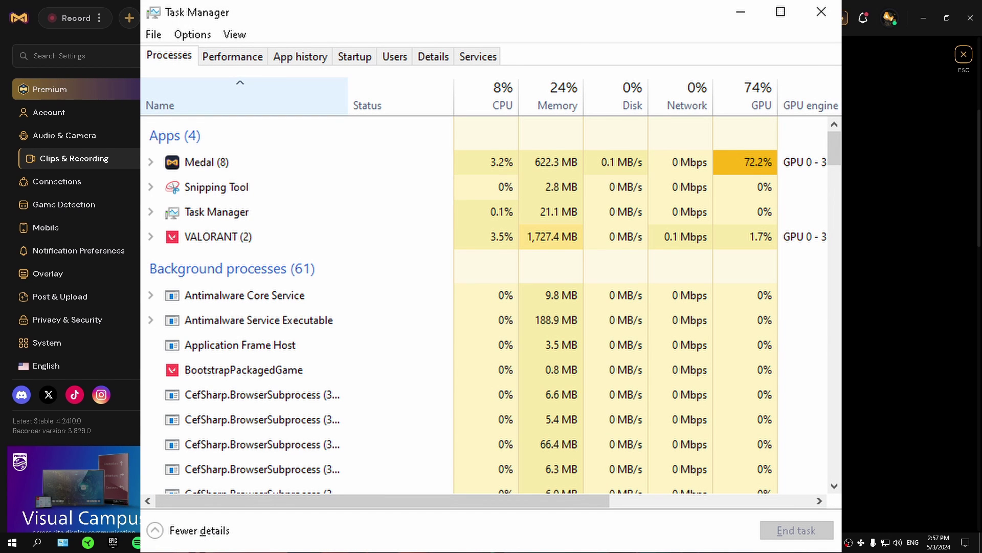
key("alt+F4")
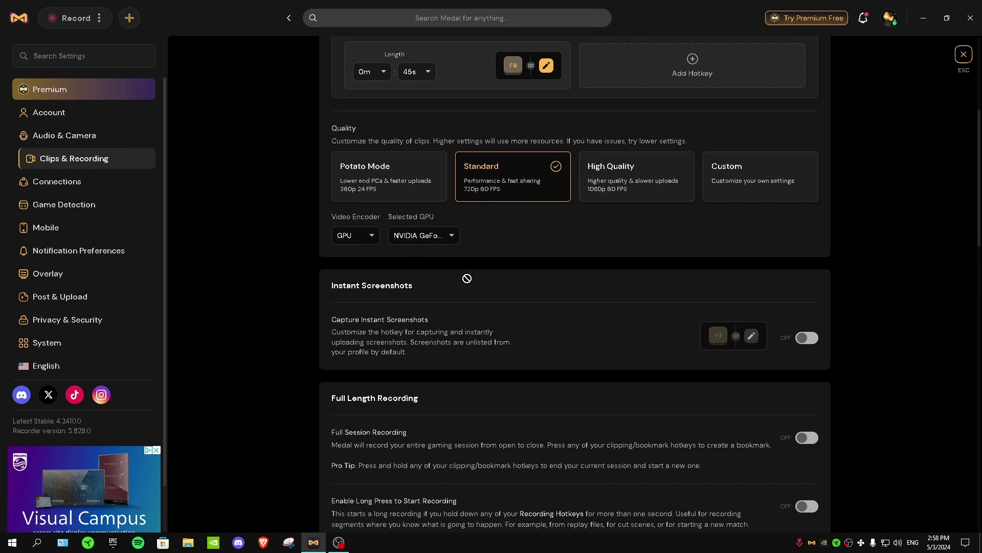
Step: Set the video encoder back to CPU and compare resource usage in Task Manager
left_click(359, 237)
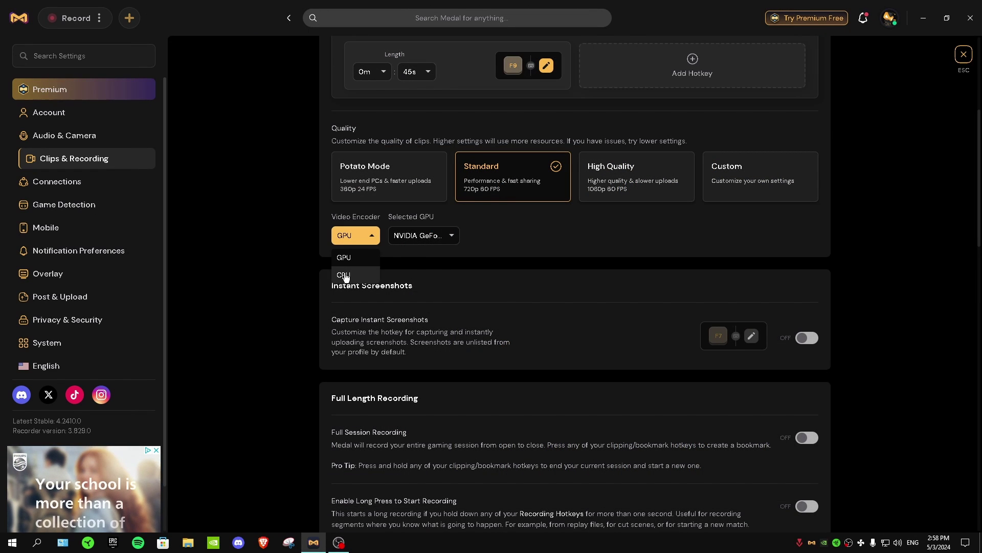
left_click(344, 275)
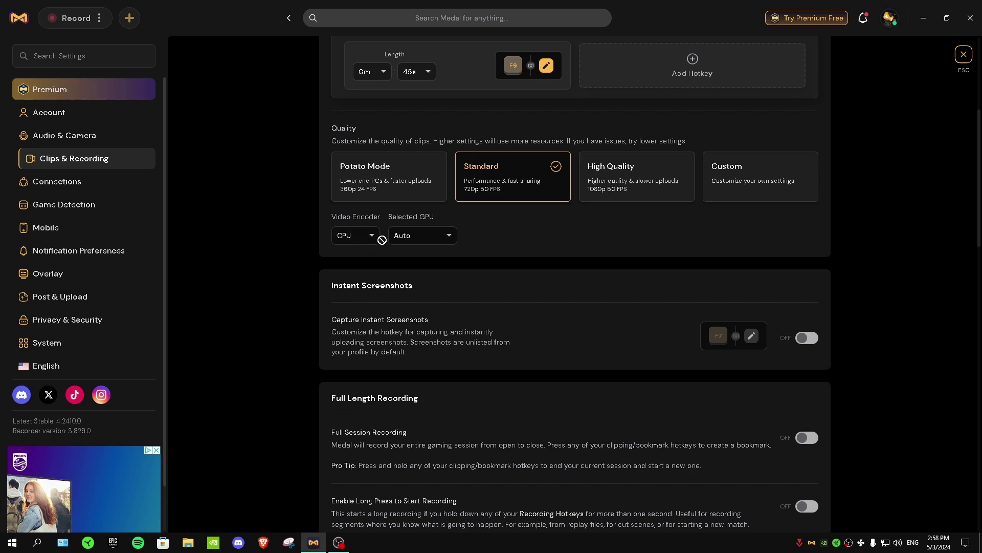
key("ctrl+shift+Escape")
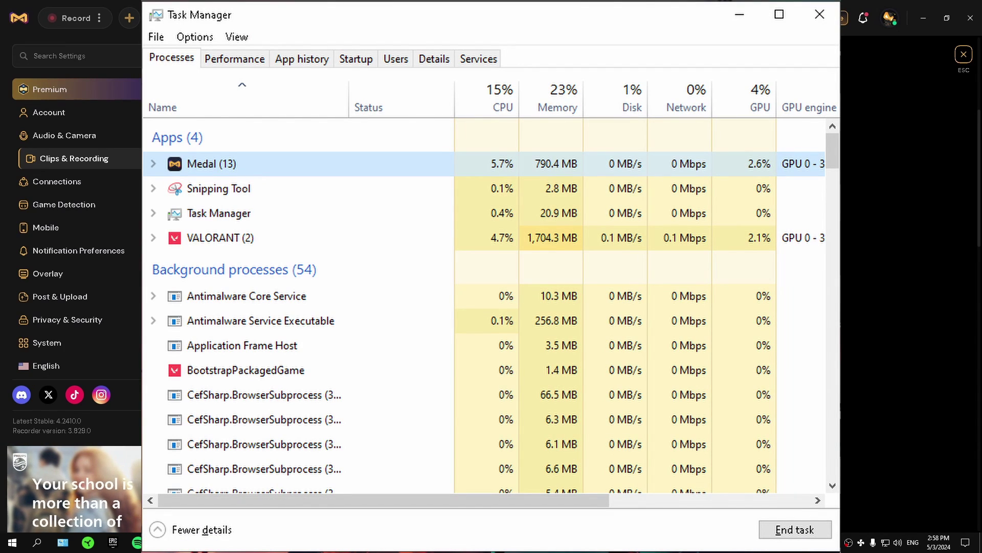
key("alt+F4")
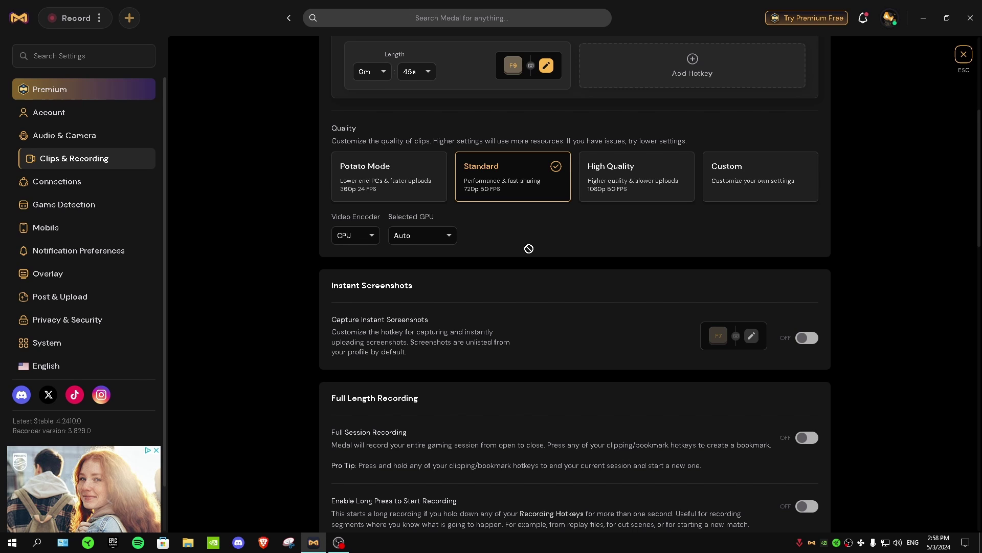
scroll(416, 139, "down", 4)
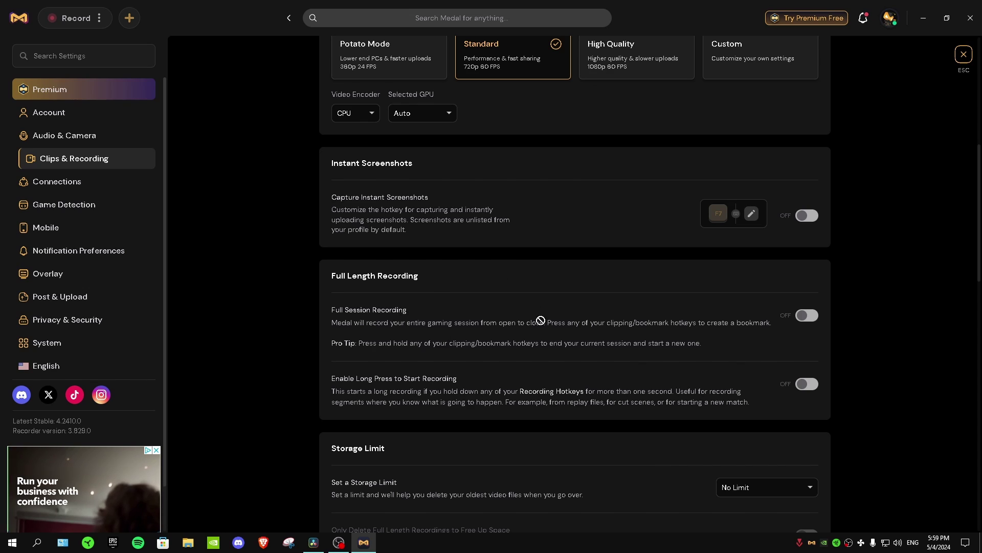
left_click(808, 317)
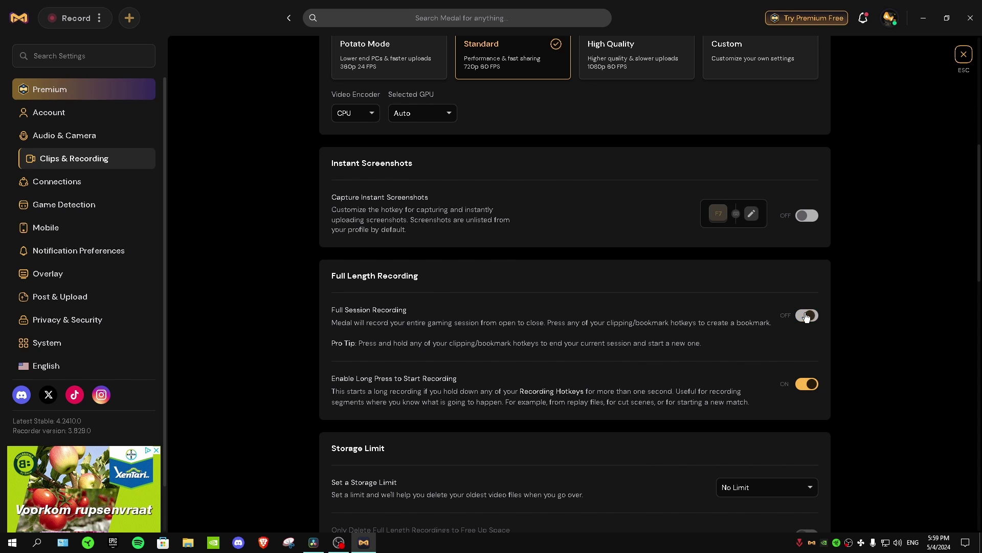
left_click(802, 390)
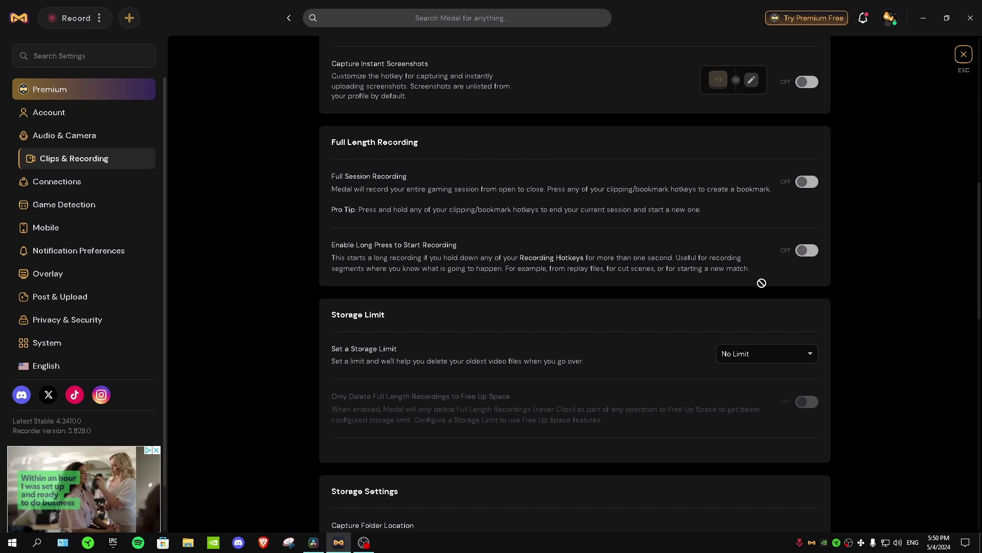
scroll(684, 209, "up", 8)
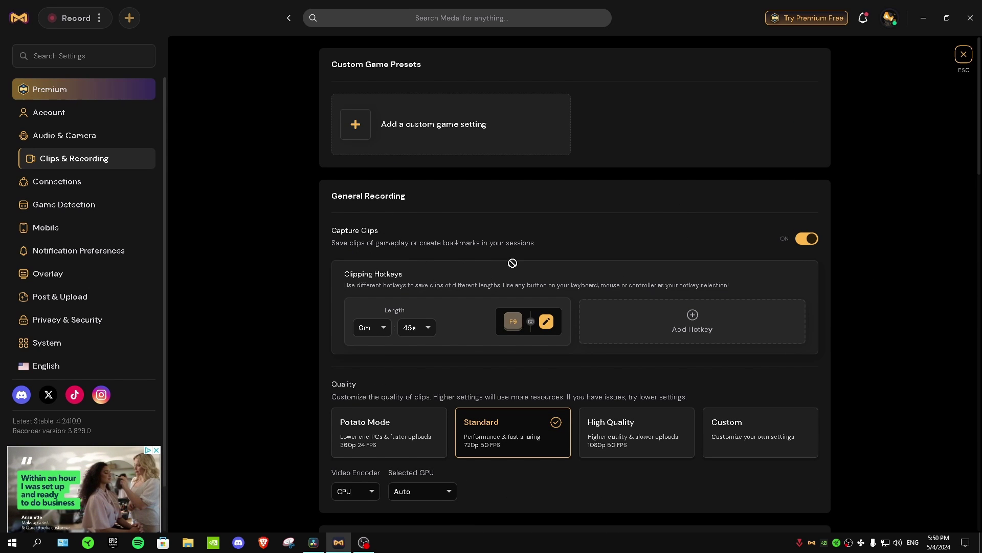